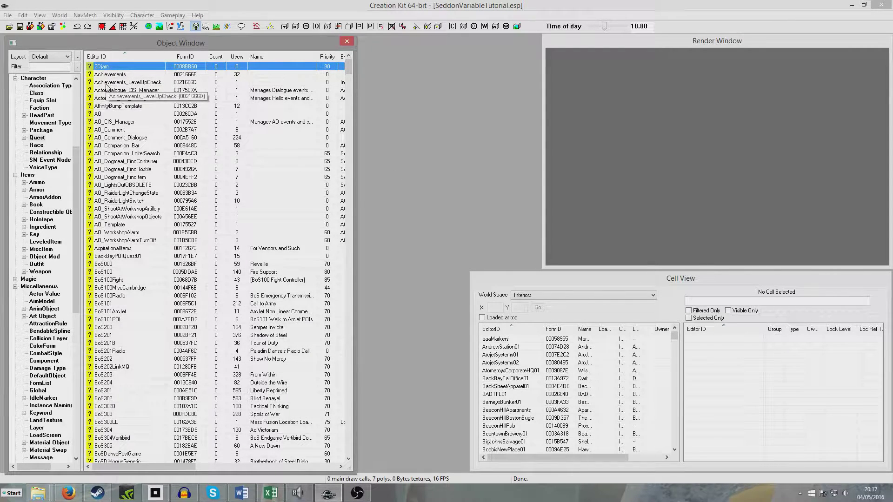
# Add a new quest record, SeddonQuest, with priority 45 and confirm it.
pyautogui.click(106, 84)
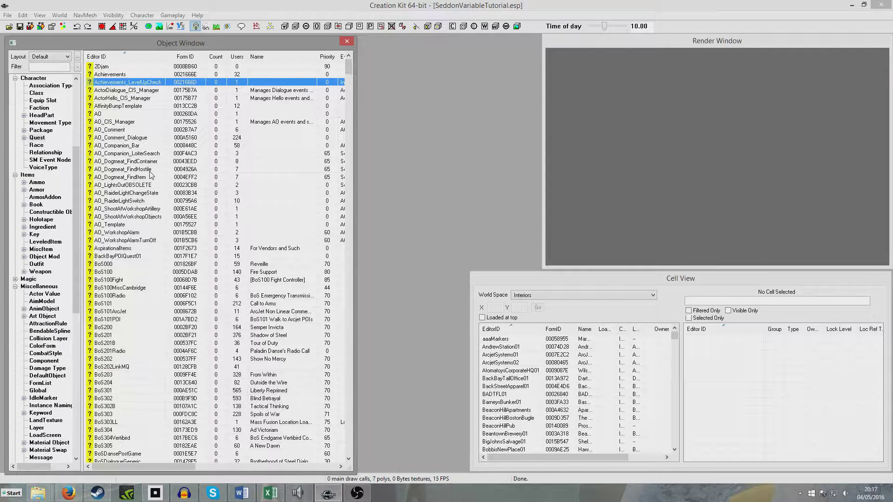
pyautogui.rightClick(120, 108)
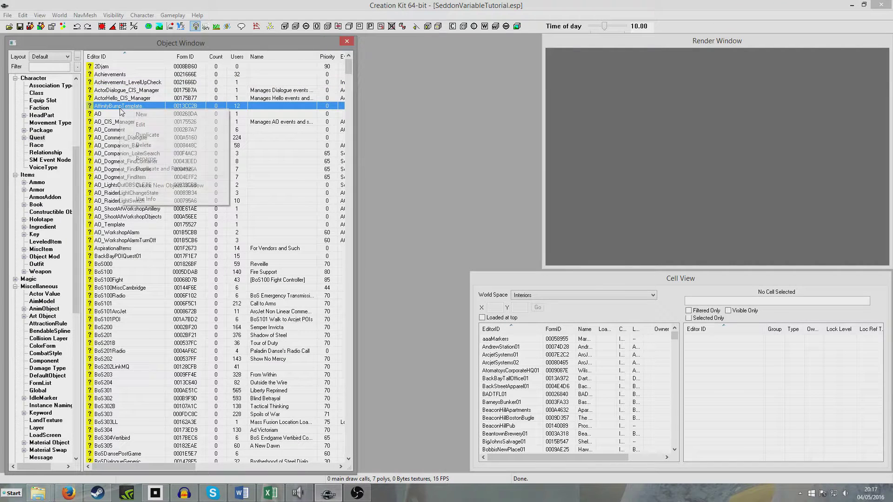
pyautogui.click(149, 114)
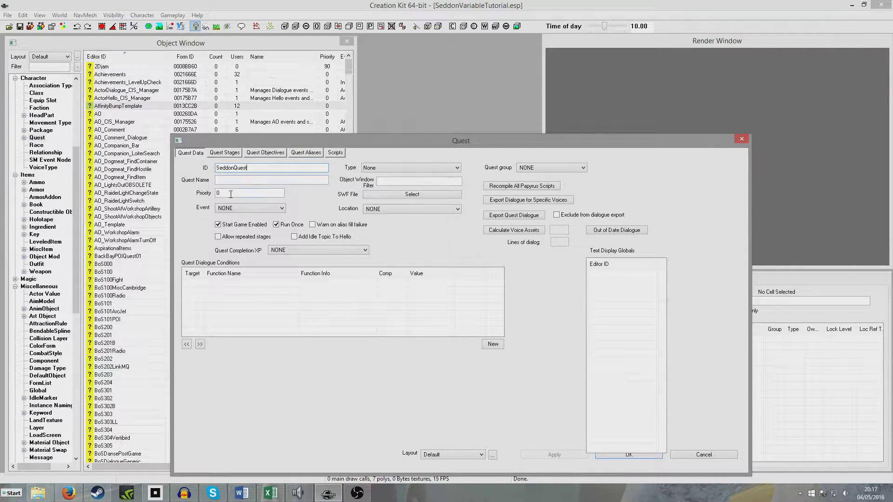
pyautogui.write('45')
pyautogui.click(632, 455)
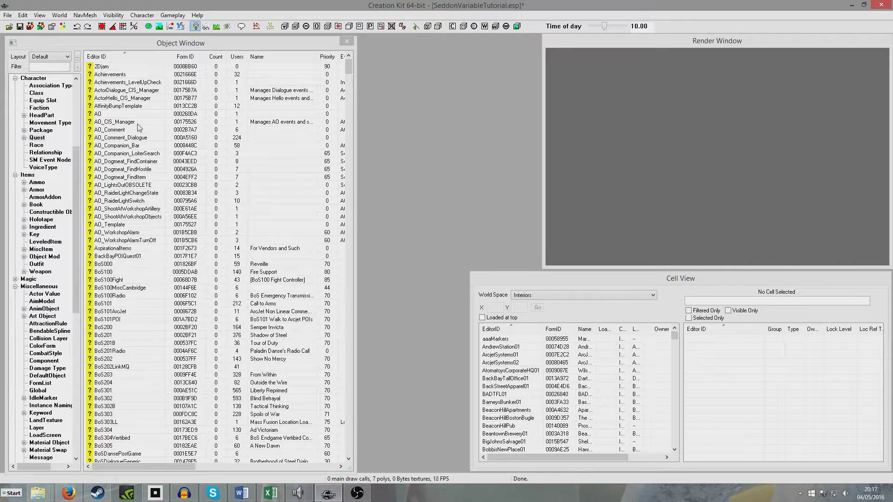
# Under Character > VoiceType in the Object Window, add a new voice type with ID SeddonVoice.
pyautogui.click(43, 67)
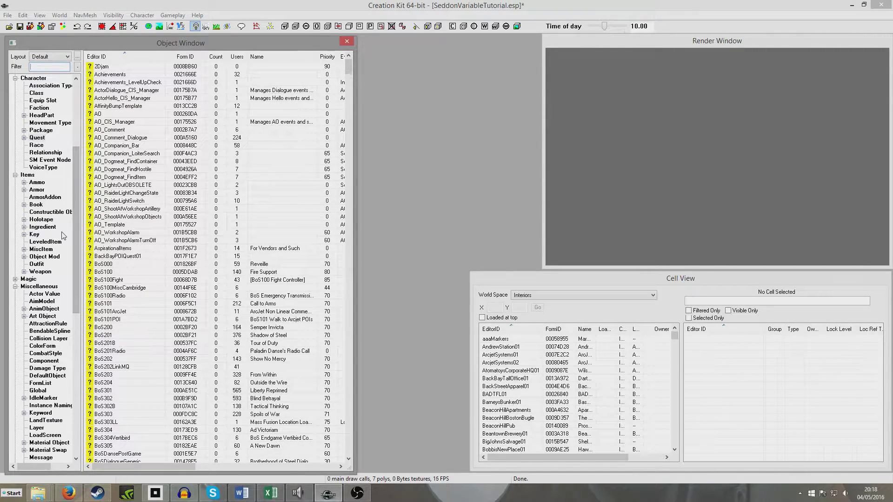
pyautogui.moveTo(75, 213); pyautogui.dragTo(75, 148)
pyautogui.click(40, 88)
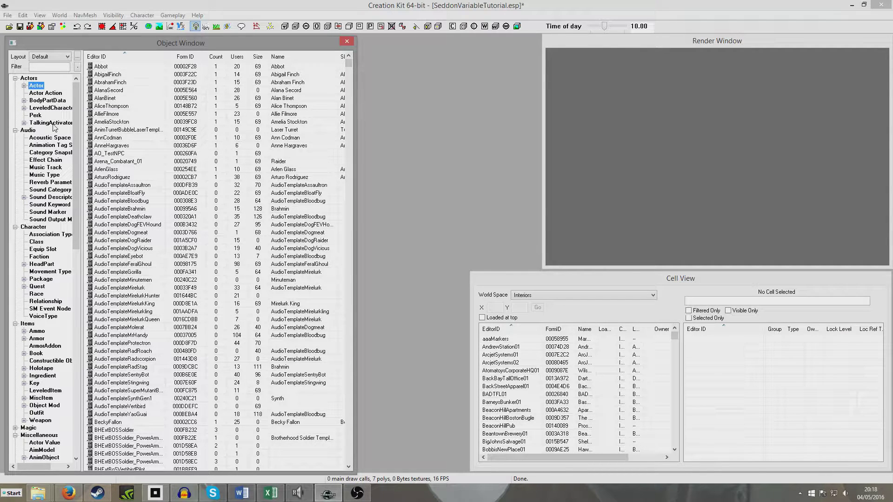
pyautogui.click(43, 316)
pyautogui.rightClick(114, 247)
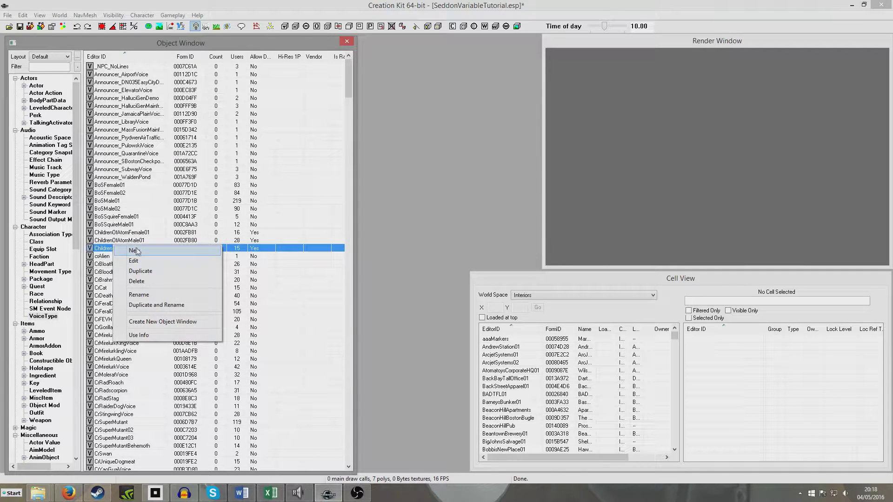
pyautogui.click(144, 252)
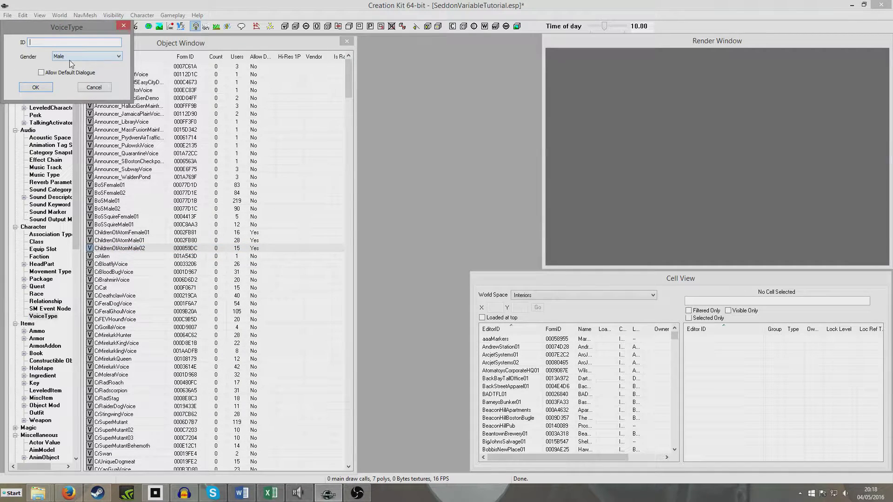
pyautogui.write('SeddonVoice')
pyautogui.press('Return')
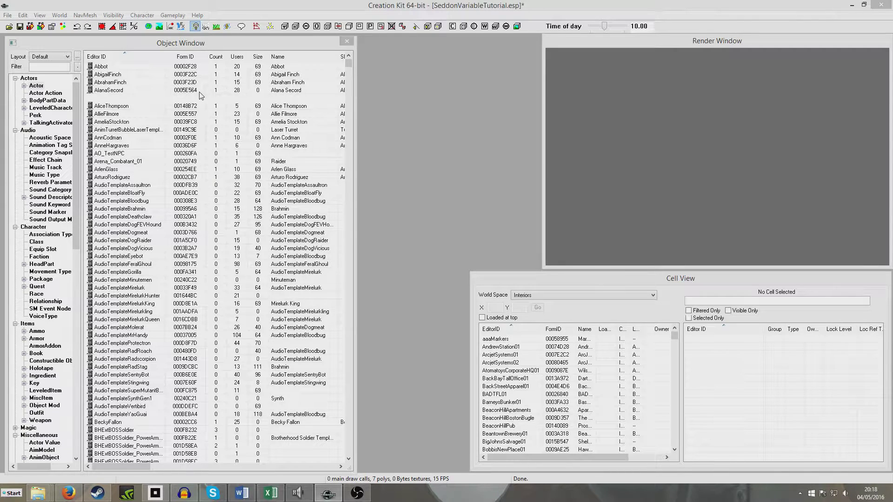
# Create a new actor with ID SeddonNPC, name Seddon4494 and short name Seddon.
pyautogui.doubleClick(167, 123)
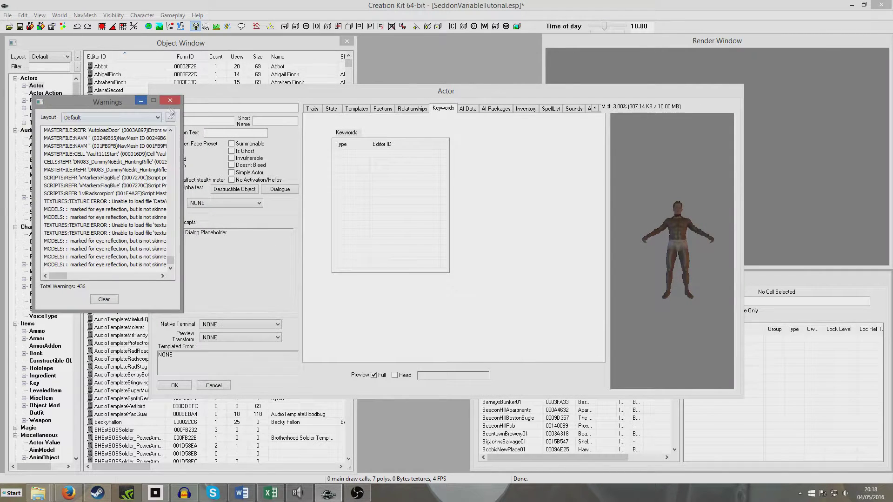
pyautogui.write('SeddonNPC')
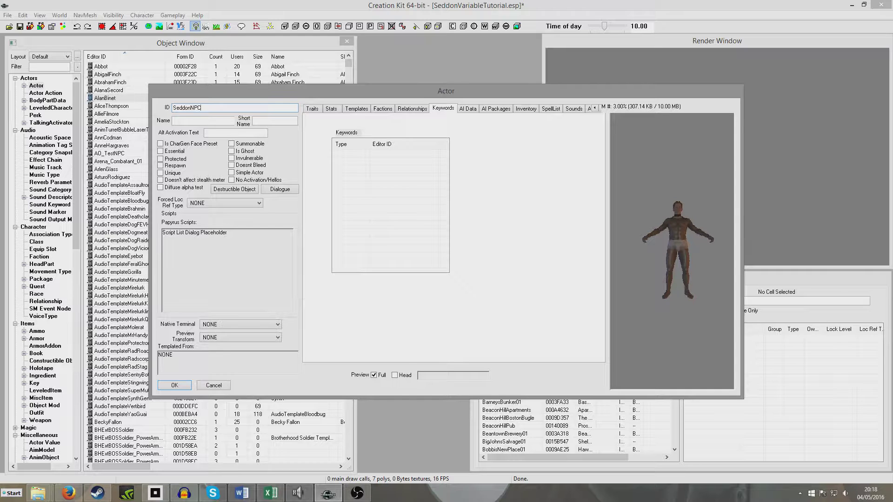
pyautogui.click(184, 120)
pyautogui.write('Seddon4494')
pyautogui.click(275, 121)
# Set the actor's Traits voice type to SeddonVoice and save SeddonNPC.
pyautogui.click(312, 108)
pyautogui.click(453, 147)
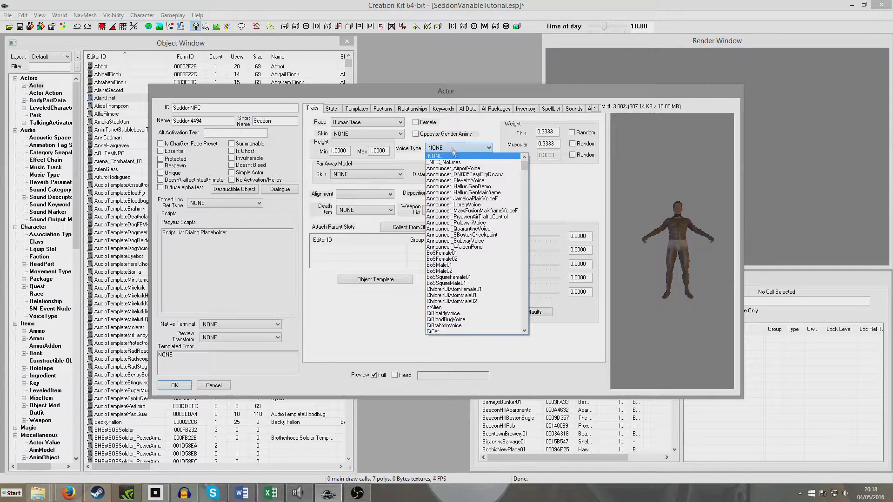
pyautogui.press('s')
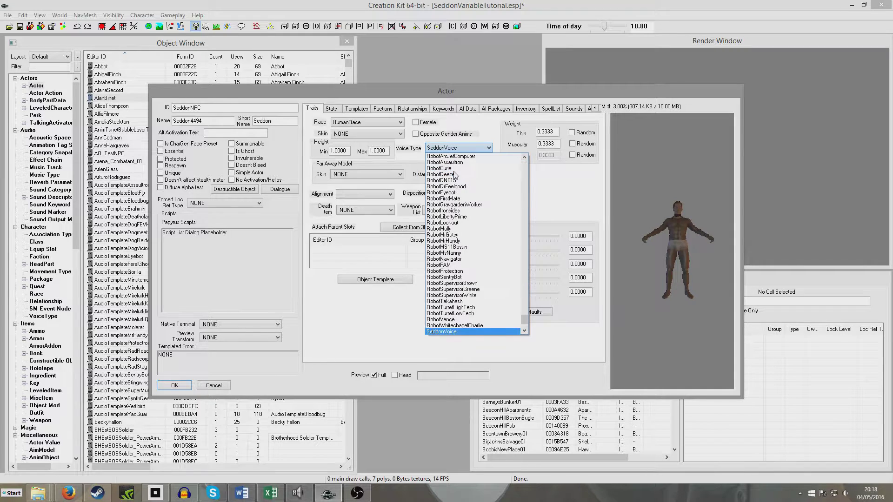
pyautogui.click(460, 332)
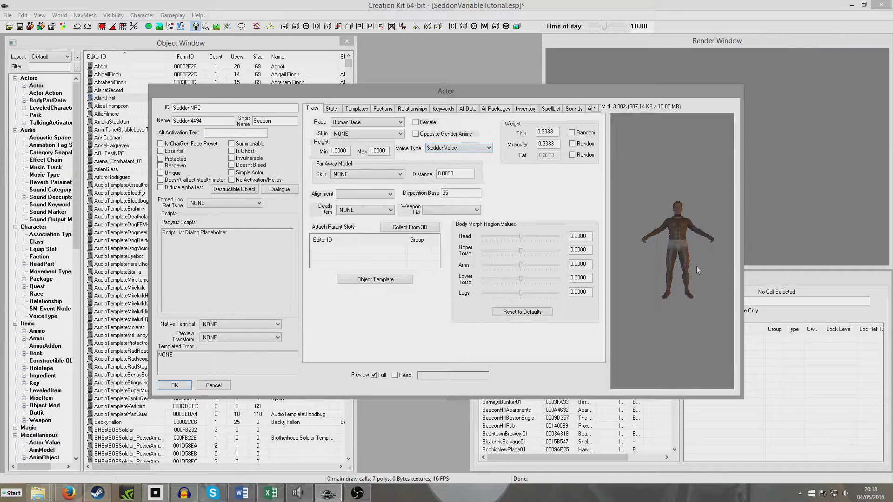
pyautogui.click(175, 385)
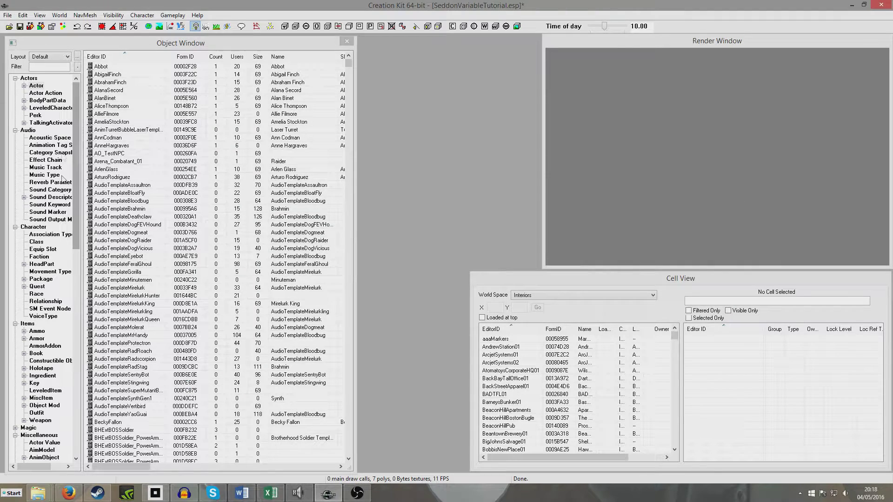
# Filter quests by 'seddon', open SeddonQuest, and bring up Add Script on its Scripts tab.
pyautogui.click(38, 286)
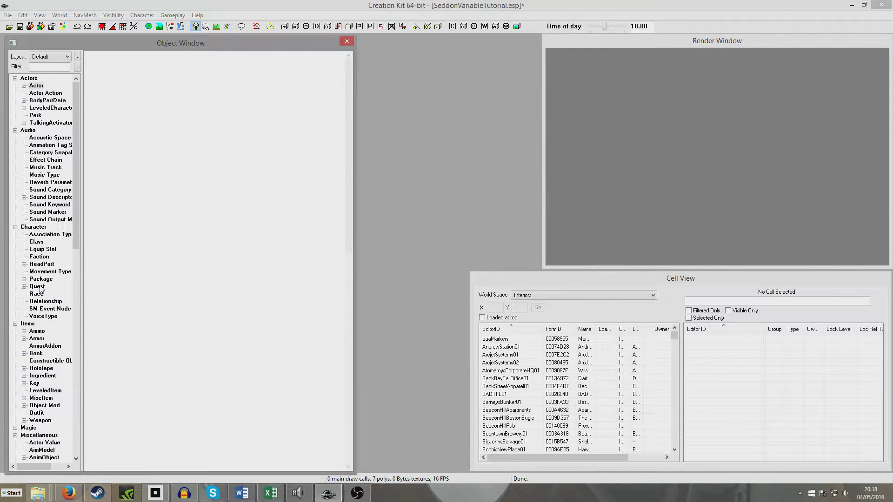
pyautogui.click(46, 67)
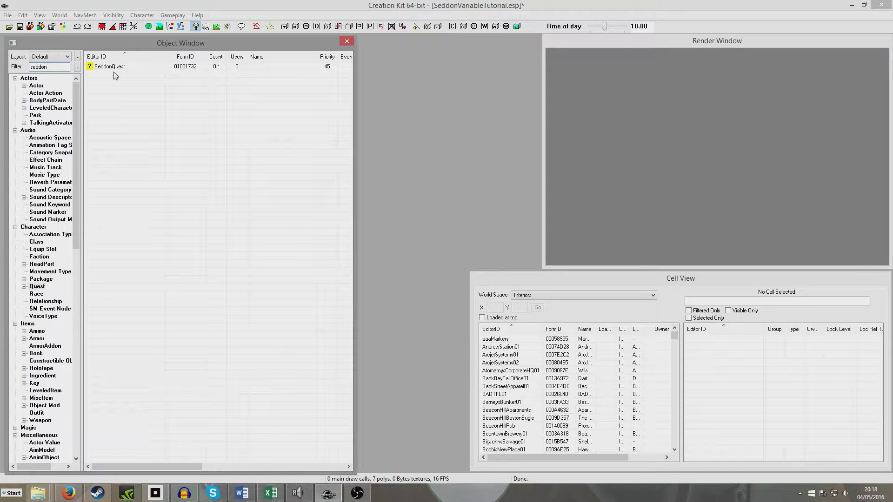
pyautogui.doubleClick(113, 68)
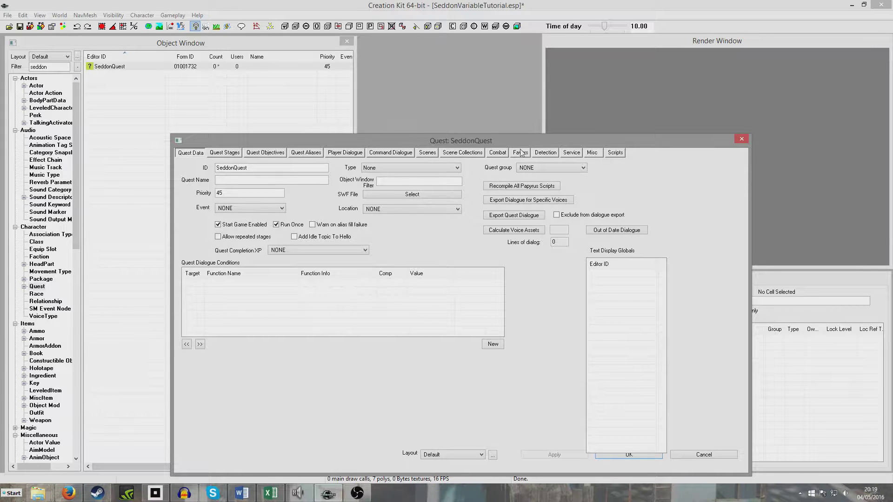
pyautogui.click(615, 153)
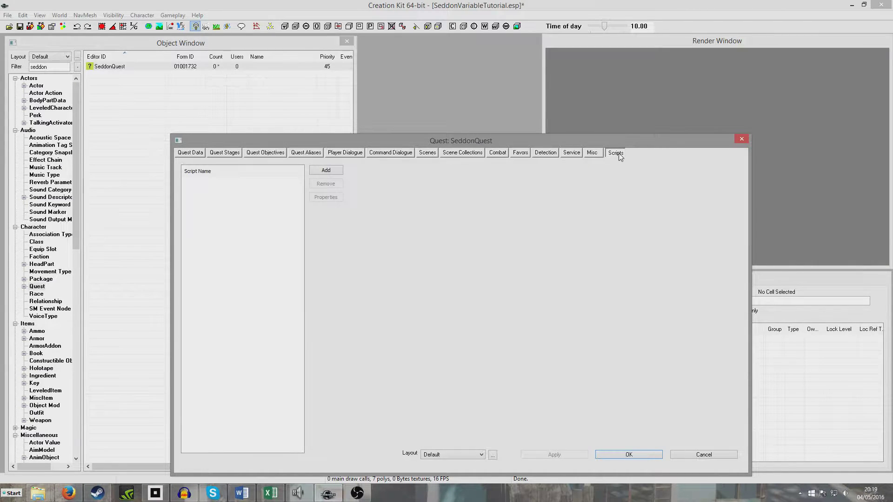
pyautogui.rightClick(226, 193)
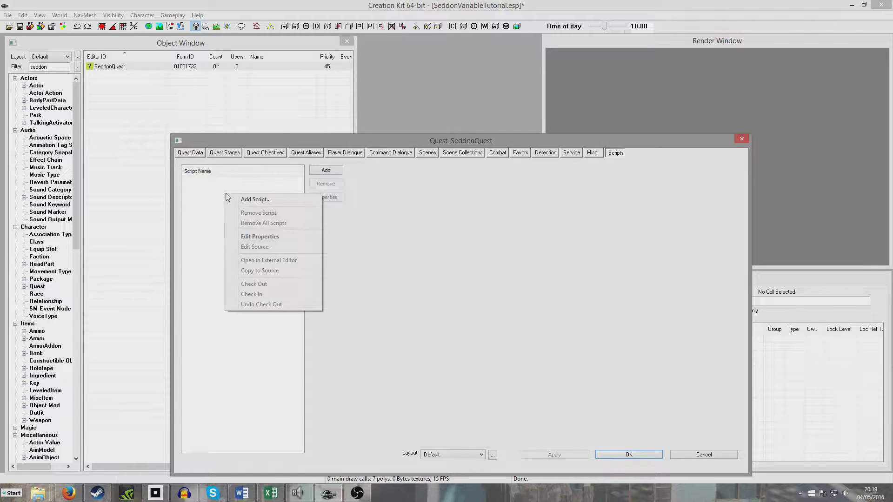
pyautogui.click(261, 202)
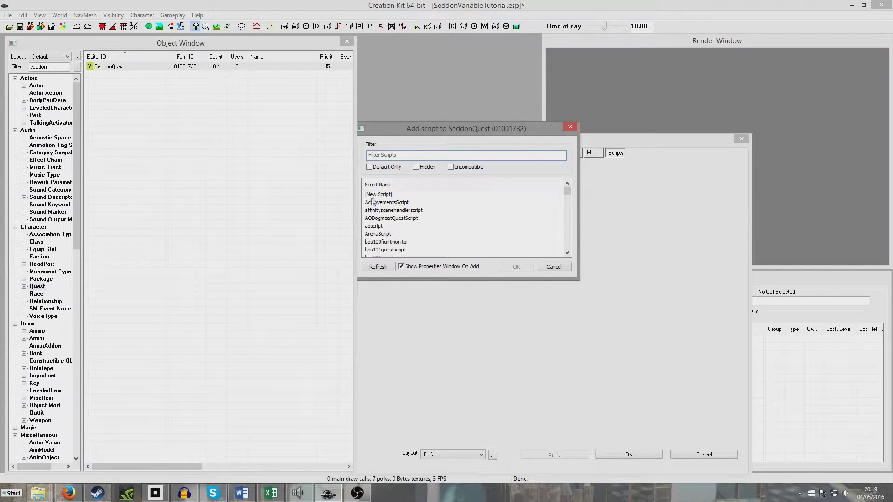
# Create a new script named SeddonTutScript for SeddonQuest, getting past the duplicate-name warning.
pyautogui.click(378, 194)
pyautogui.click(516, 266)
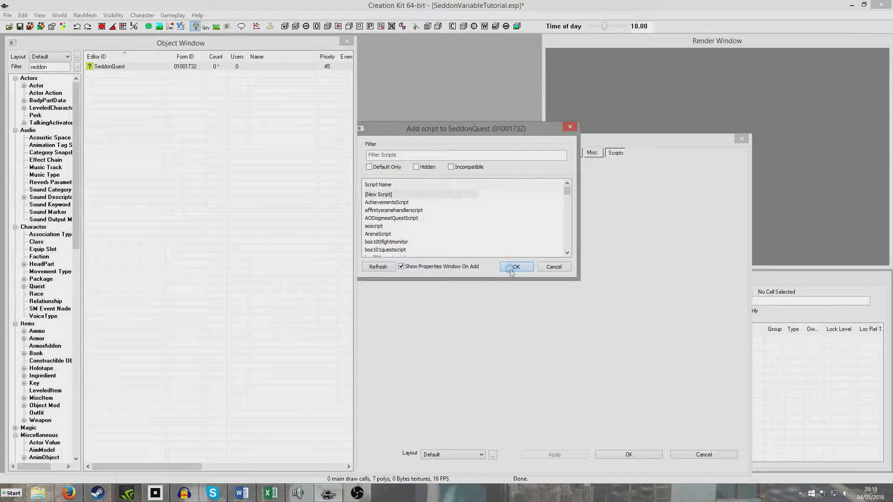
pyautogui.doubleClick(404, 160)
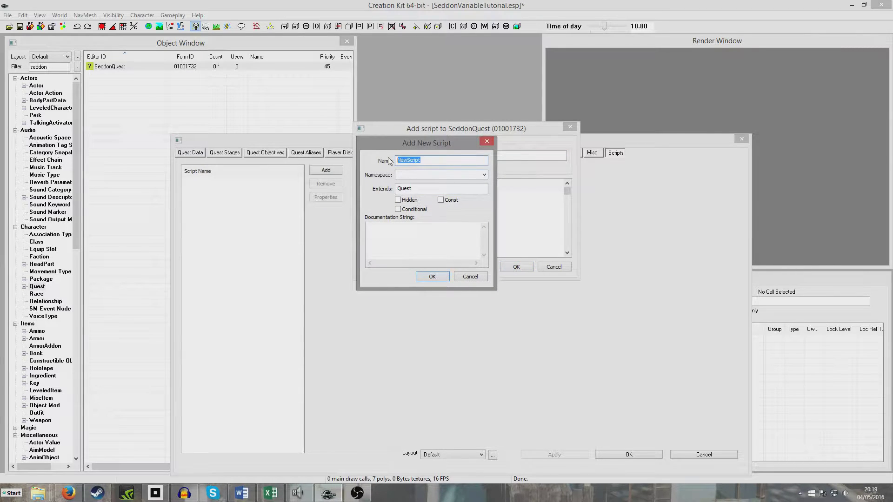
pyautogui.write('Seddon')
pyautogui.click(429, 282)
pyautogui.click(514, 285)
pyautogui.moveTo(439, 161); pyautogui.dragTo(415, 165)
pyautogui.write('QuestScript')
pyautogui.press('Return')
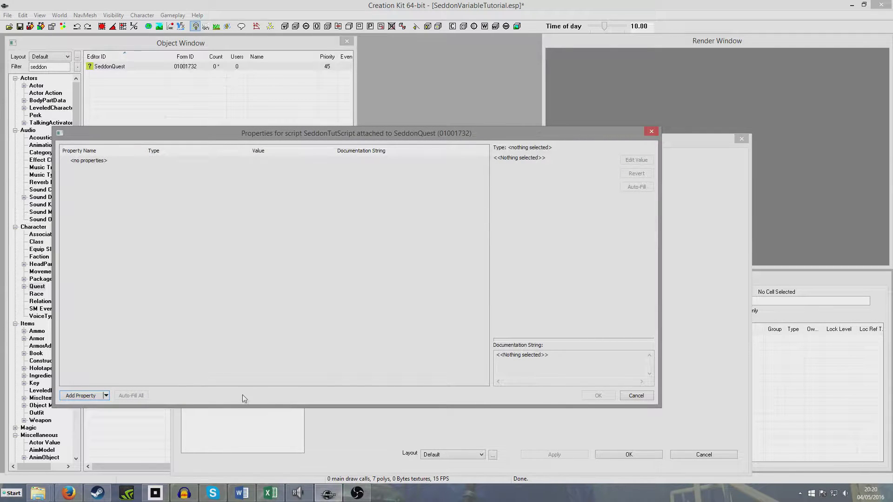
pyautogui.click(637, 398)
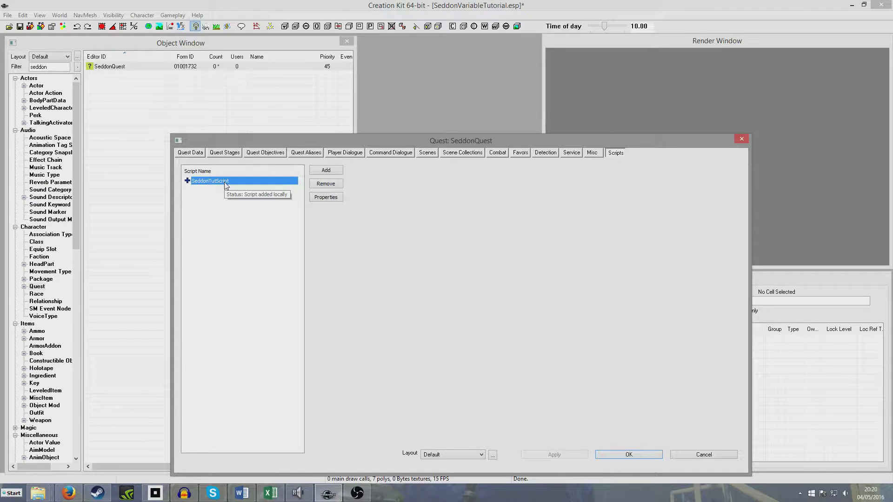
# Open SeddonTutScript's source and examine its Scriptname ... extends Quest declaration.
pyautogui.click(239, 185)
pyautogui.rightClick(238, 185)
pyautogui.click(255, 234)
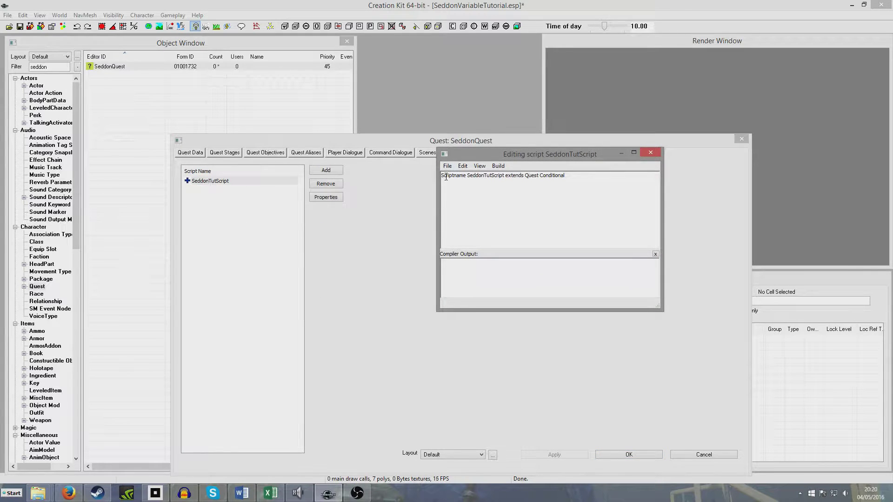
pyautogui.moveTo(441, 176); pyautogui.dragTo(538, 178)
pyautogui.moveTo(538, 176); pyautogui.dragTo(564, 177)
pyautogui.click(568, 177)
# Add 'Int Property SeddonVariable Auto Conditional' after the first line and close the editor.
pyautogui.keyDown('shift'); pyautogui.click(520, 177); pyautogui.keyUp('shift')
pyautogui.moveTo(538, 177); pyautogui.dragTo(505, 177)
pyautogui.click(516, 177)
pyautogui.moveTo(505, 177); pyautogui.dragTo(527, 176)
pyautogui.doubleClick(532, 177)
pyautogui.click(572, 177)
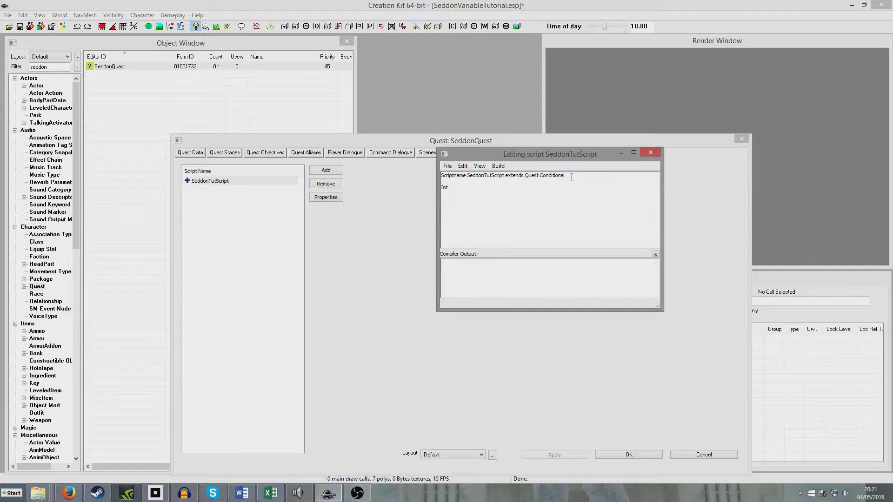
pyautogui.write('Property')
pyautogui.click(496, 188)
pyautogui.click(649, 154)
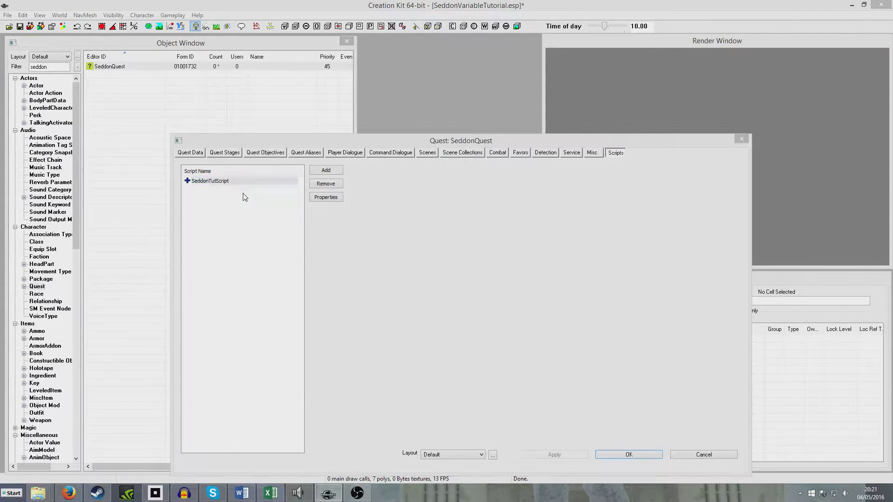
pyautogui.doubleClick(239, 181)
pyautogui.click(82, 162)
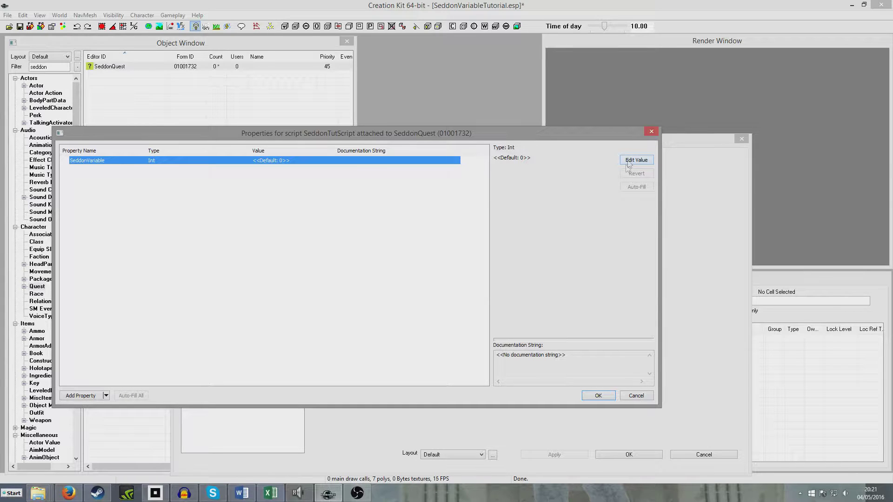
pyautogui.click(592, 396)
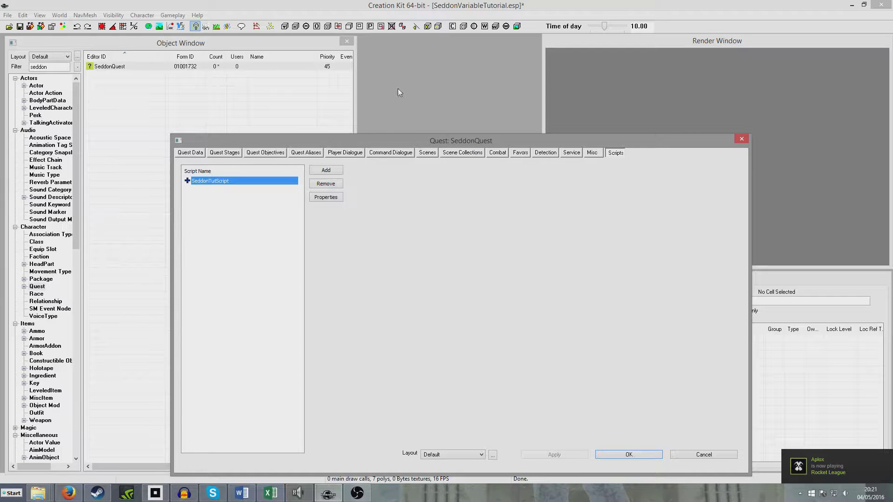
# Start a Unique Actor reference alias, cancel it, and close the SeddonQuest window.
pyautogui.click(303, 154)
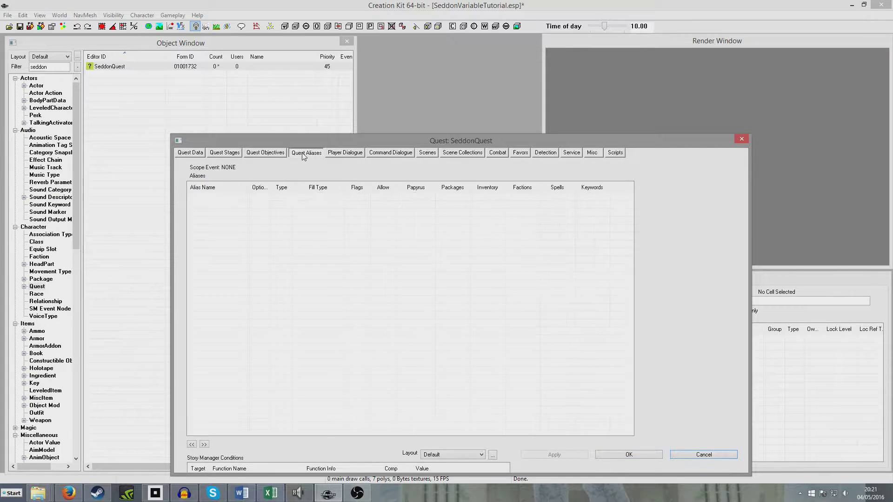
pyautogui.rightClick(228, 205)
pyautogui.click(250, 207)
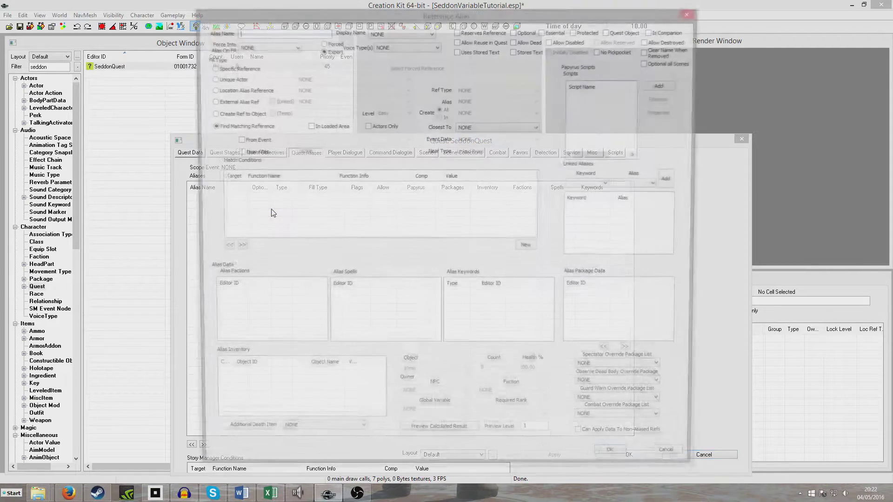
pyautogui.click(212, 78)
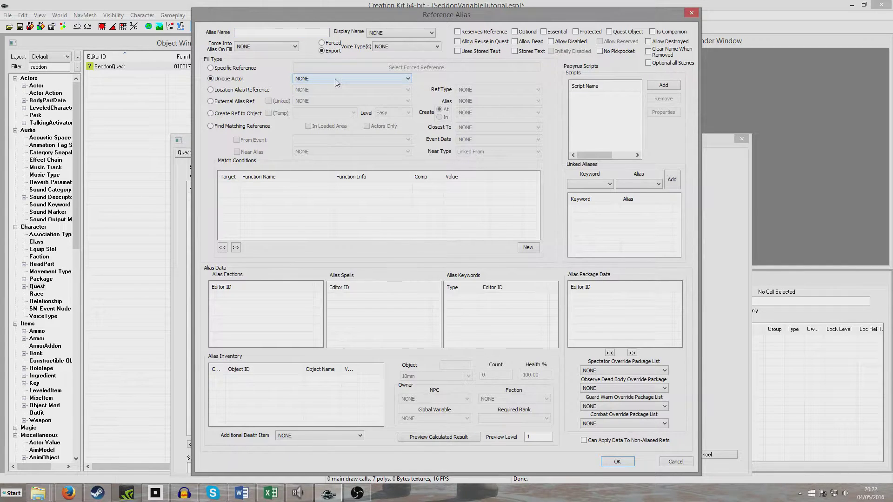
pyautogui.click(676, 461)
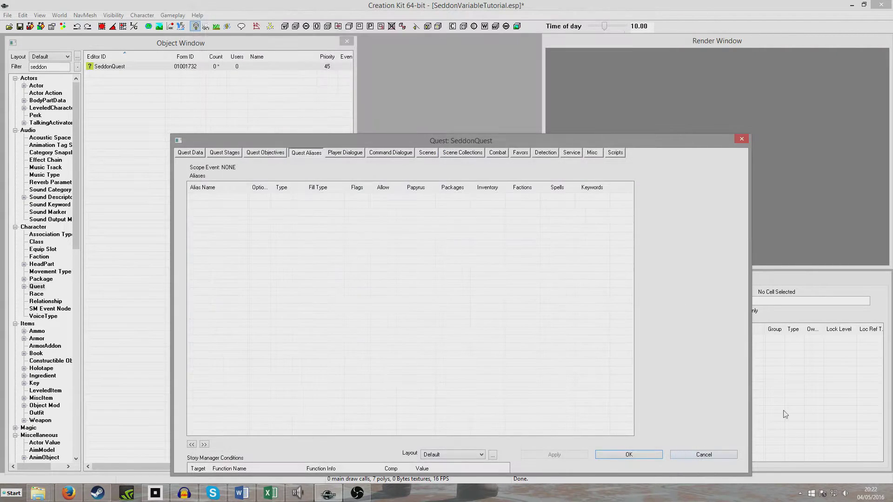
pyautogui.click(628, 455)
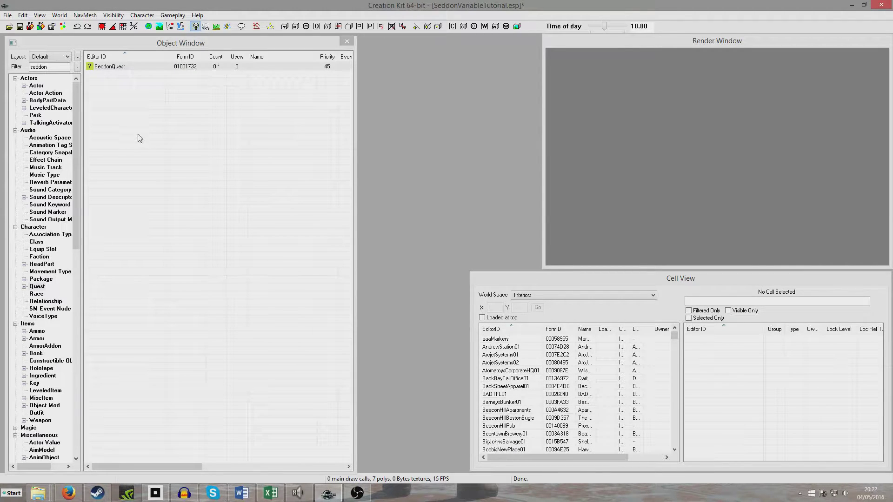
pyautogui.click(43, 86)
pyautogui.doubleClick(102, 67)
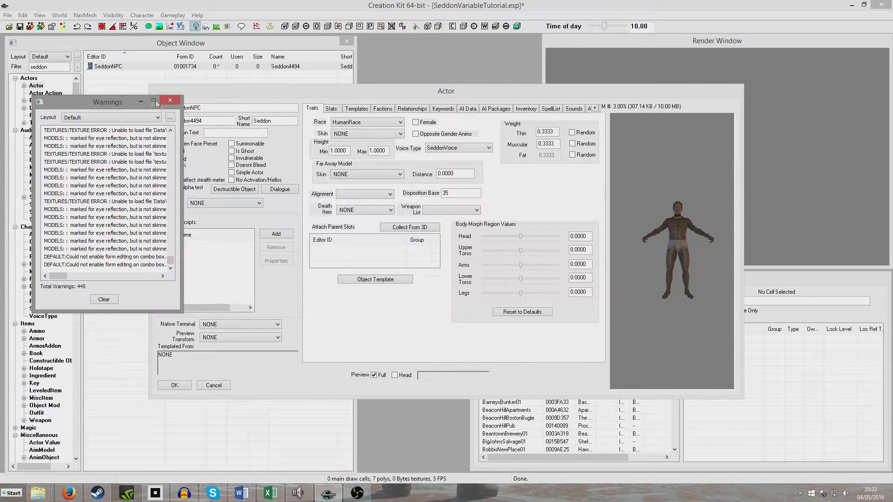
pyautogui.click(140, 101)
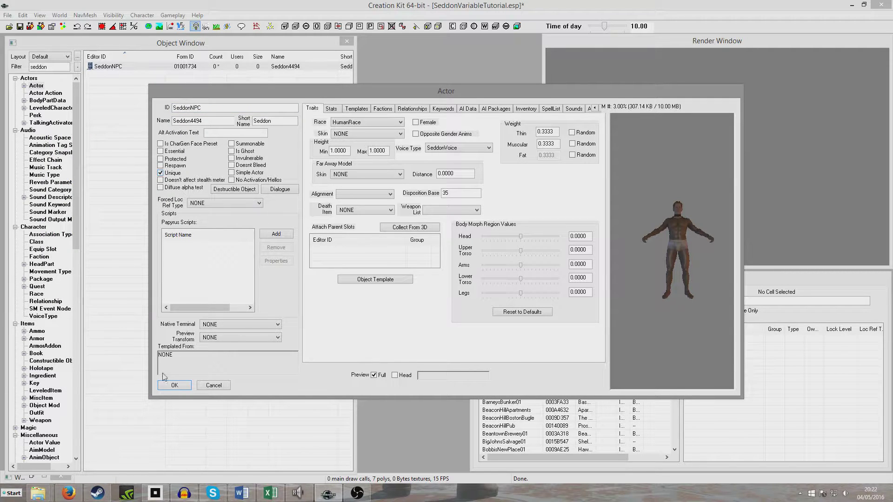
pyautogui.click(167, 386)
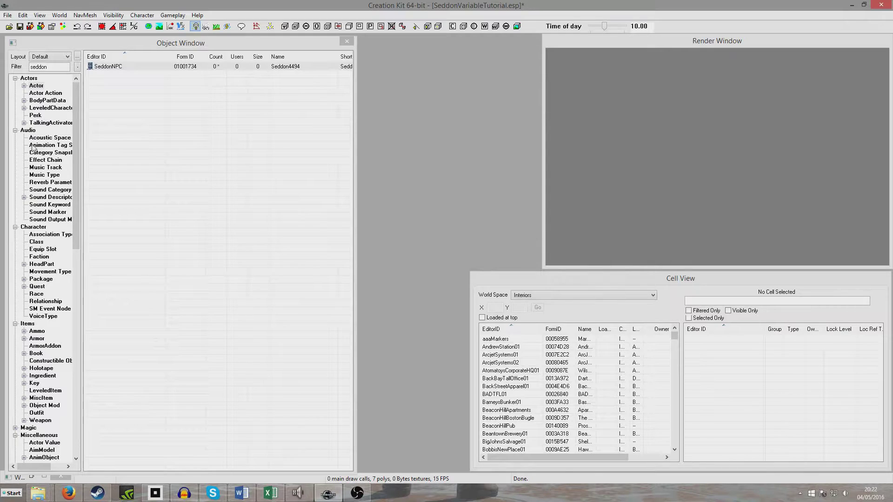
pyautogui.click(37, 286)
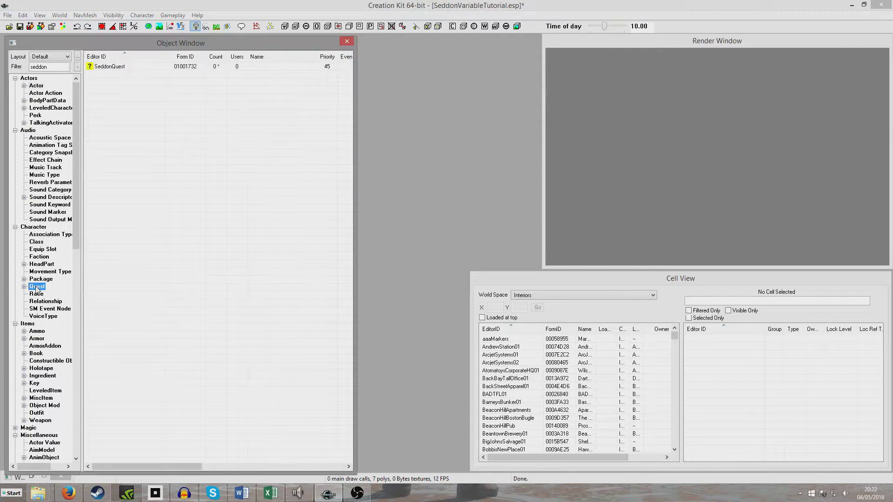
# Add reference alias SeddonNPC to SeddonQuest, filled by the unique actor SeddonNPC.
pyautogui.click(114, 68)
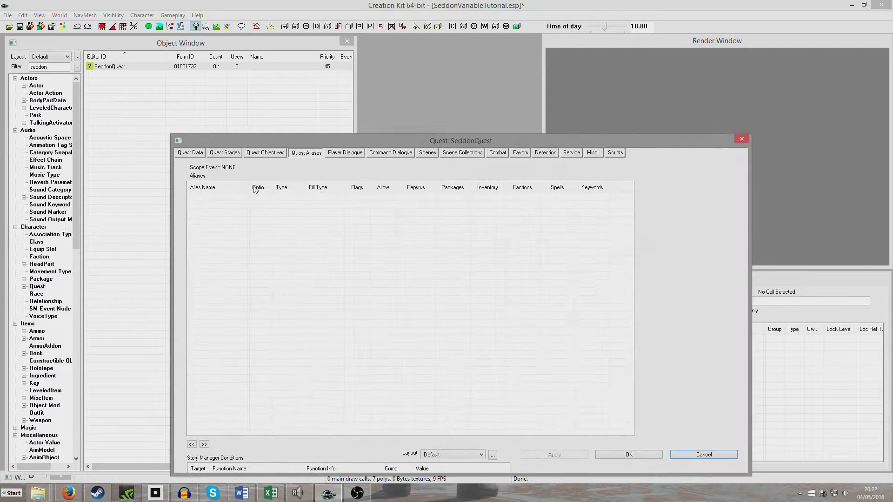
pyautogui.rightClick(243, 226)
pyautogui.click(270, 229)
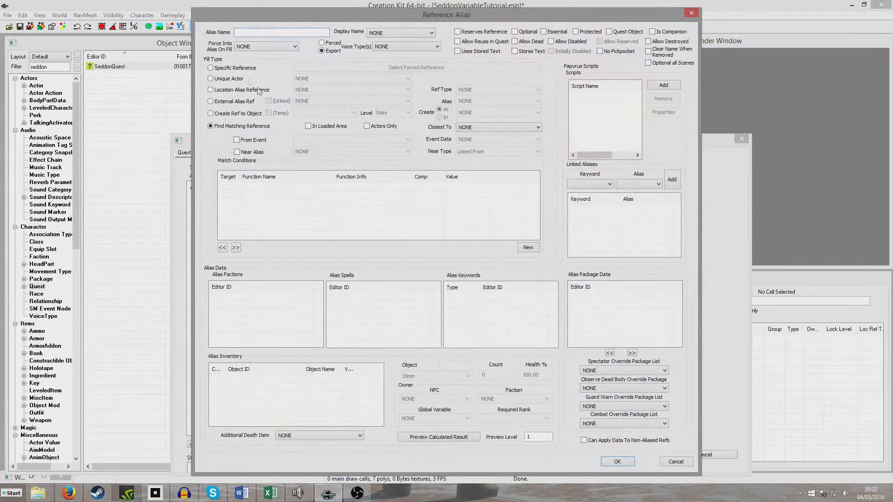
pyautogui.write('SeddonNPC')
pyautogui.click(210, 78)
pyautogui.click(307, 79)
pyautogui.write('se')
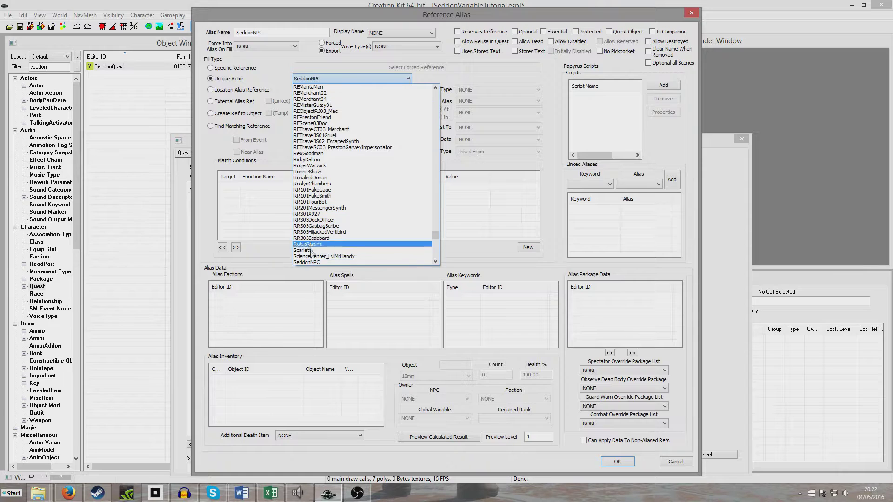
pyautogui.click(313, 262)
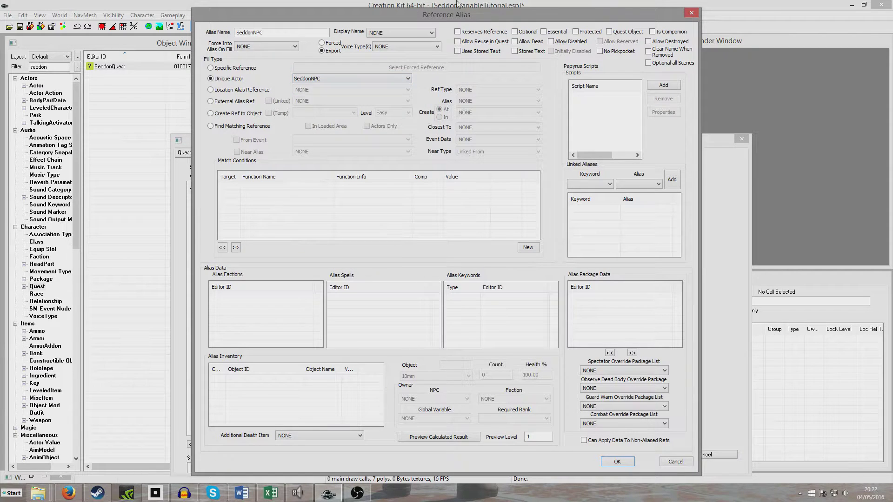
pyautogui.click(615, 461)
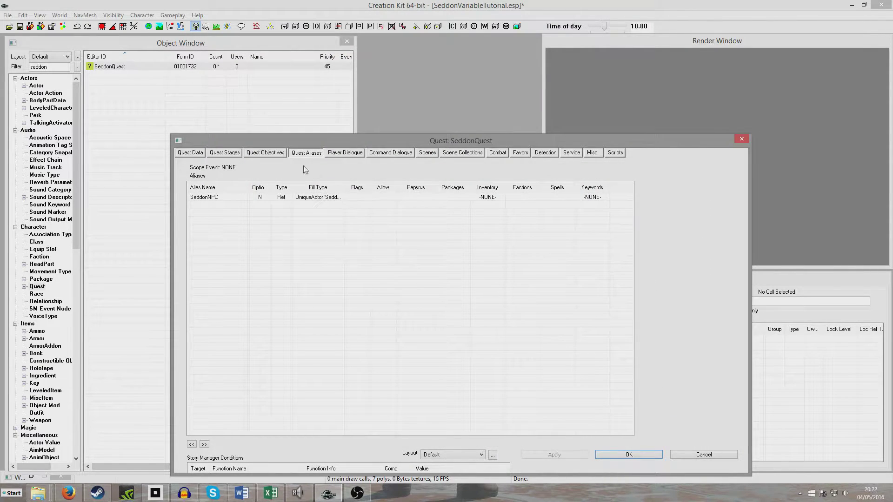
# Create scene SeddonScene in SeddonQuest with Player Dialogue enabled.
pyautogui.click(427, 153)
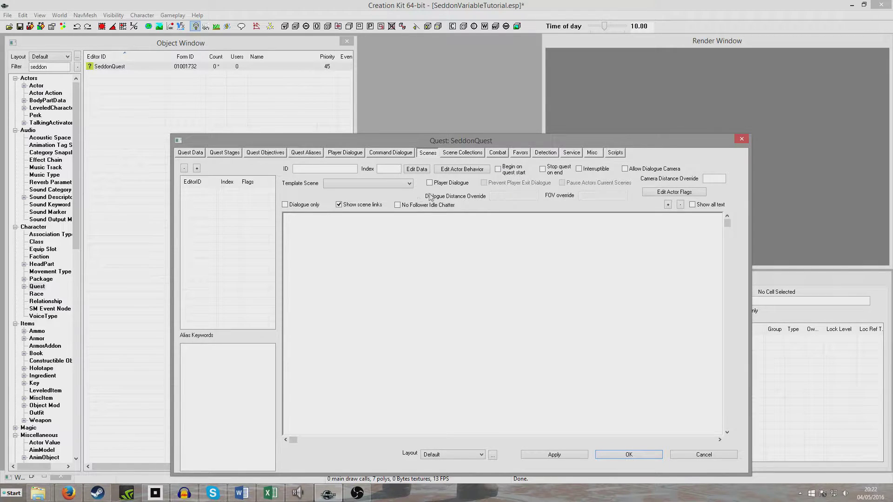
pyautogui.rightClick(200, 204)
pyautogui.click(221, 210)
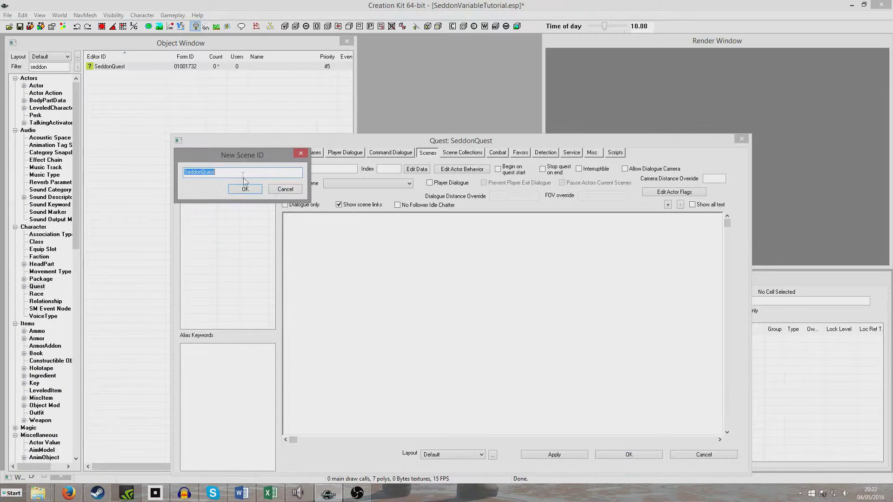
pyautogui.write('Scene')
pyautogui.press('Return')
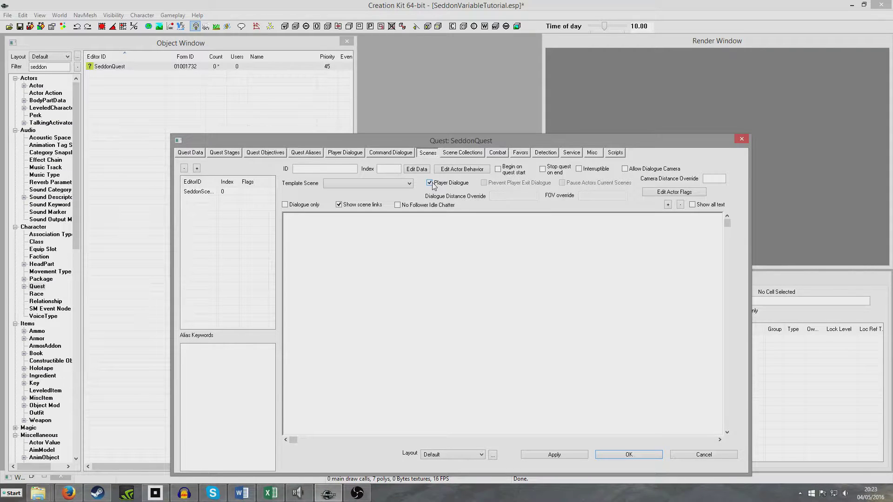
pyautogui.click(212, 191)
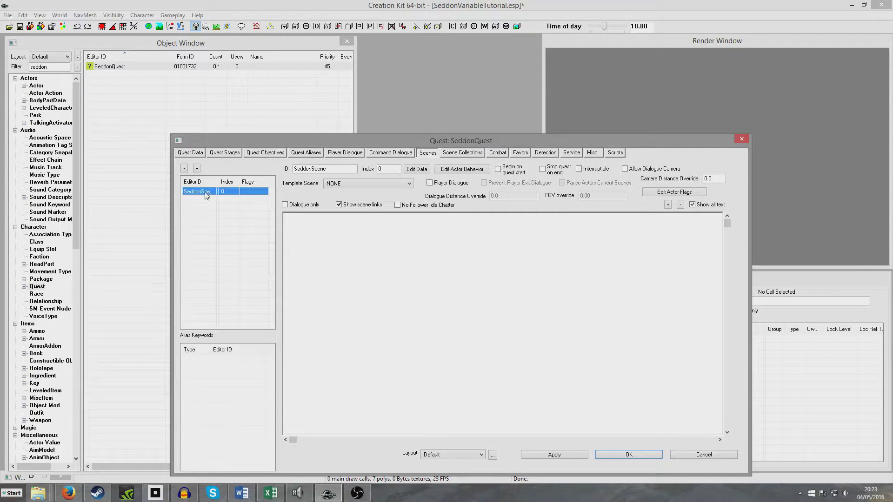
pyautogui.click(435, 184)
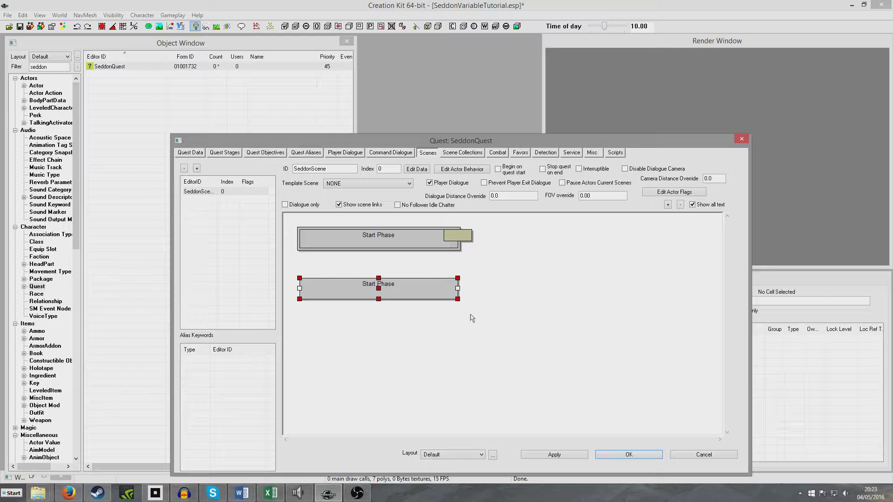
# Add the SeddonNPC alias as an actor in the scene graph.
pyautogui.rightClick(413, 267)
pyautogui.click(438, 271)
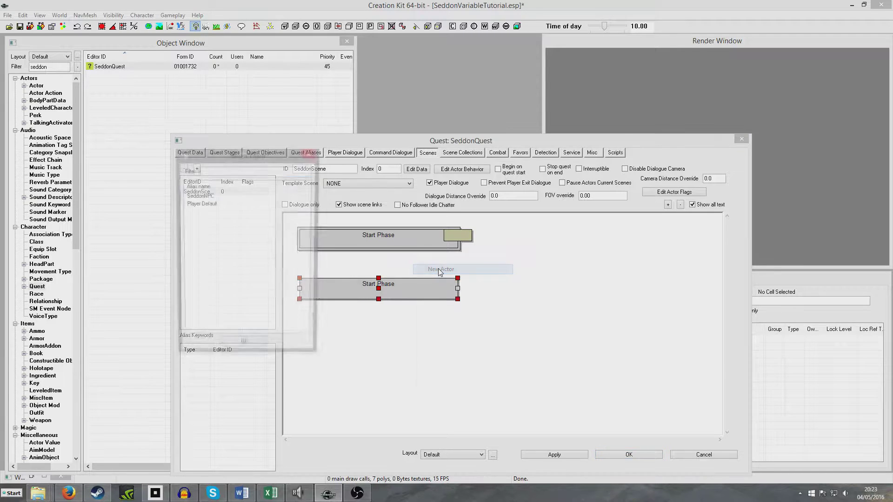
pyautogui.click(205, 196)
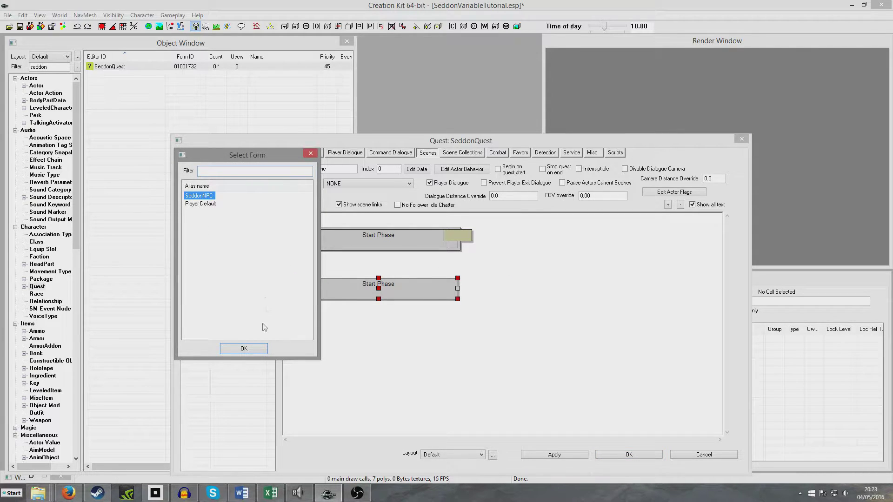
pyautogui.click(246, 348)
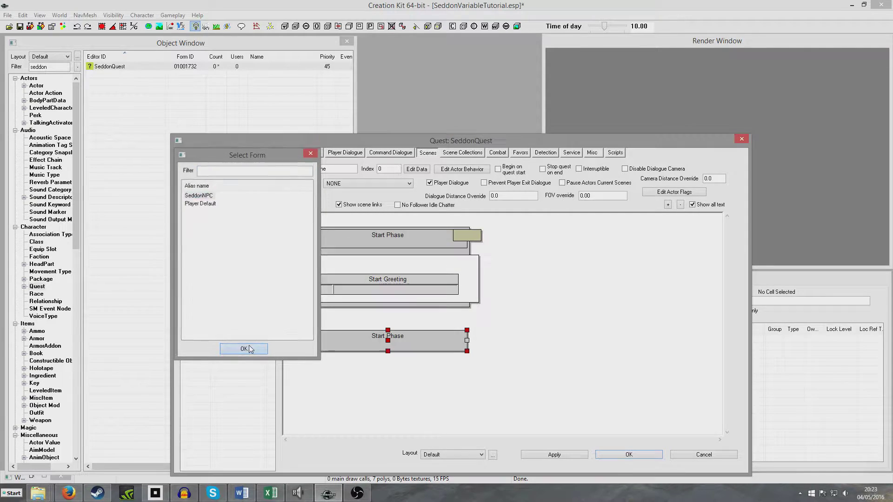
# Name the scene's greeting topic SeddonQuestGreeting.
pyautogui.doubleClick(412, 290)
pyautogui.click(224, 172)
pyautogui.write('Greeting')
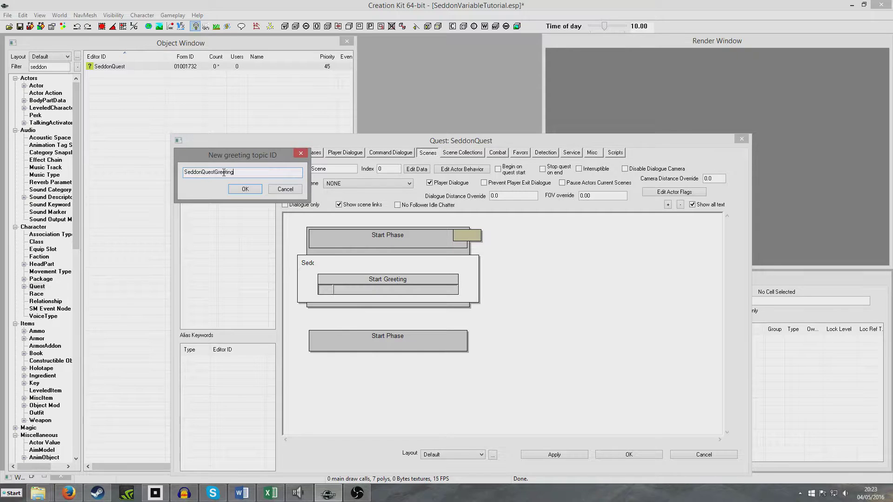
pyautogui.press('Return')
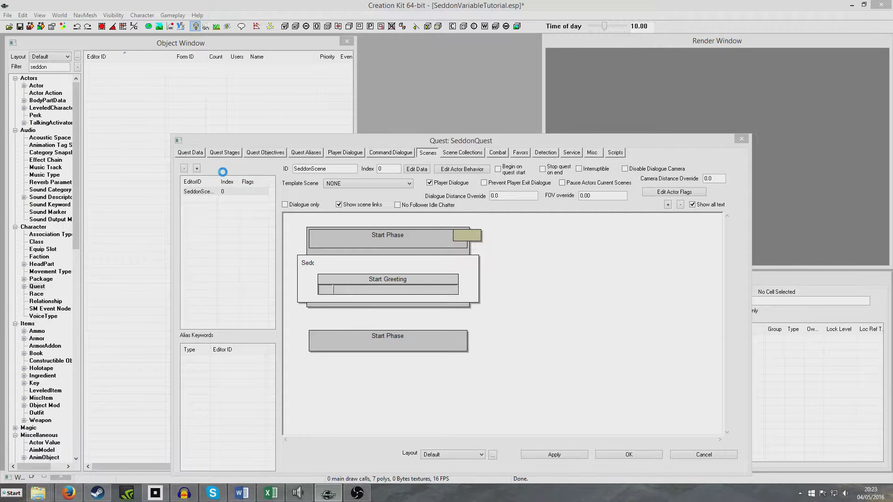
# Give the greeting the line "Hello. I'm here to set a variable" with condition GetIsID SeddonNPC.
pyautogui.write('He')
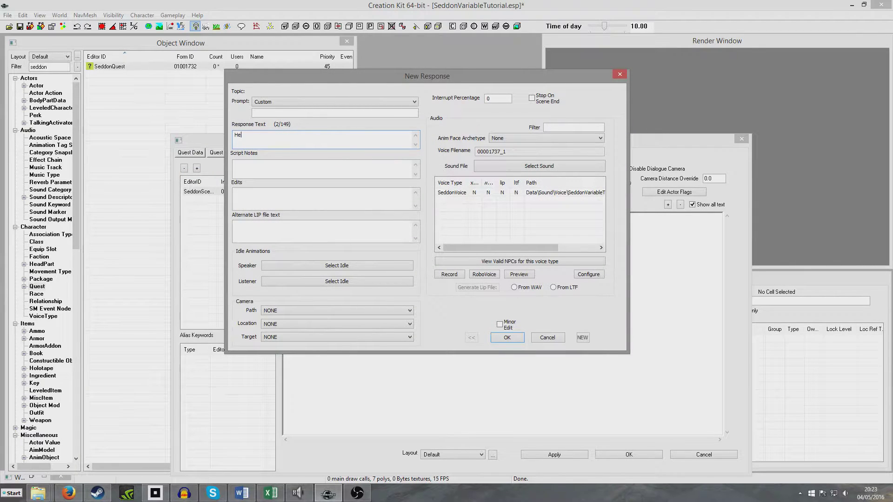
pyautogui.write("llo. I'm here to set a variable")
pyautogui.press('Return')
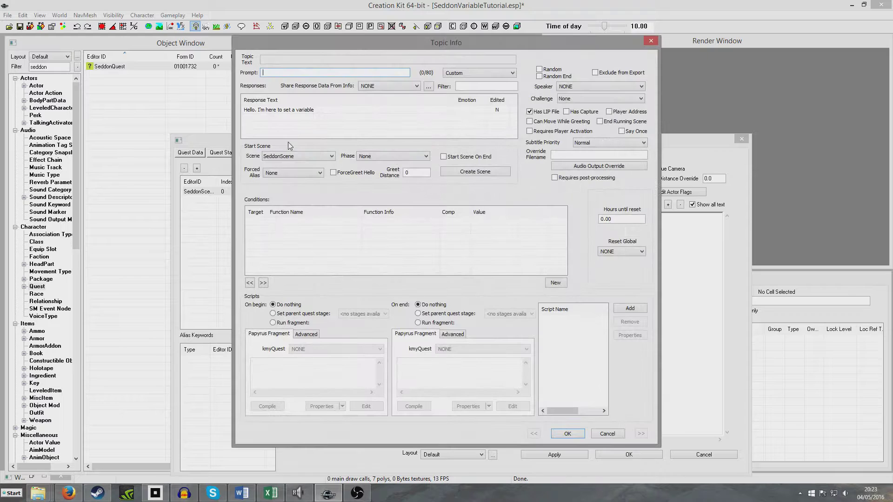
pyautogui.rightClick(341, 235)
pyautogui.click(352, 239)
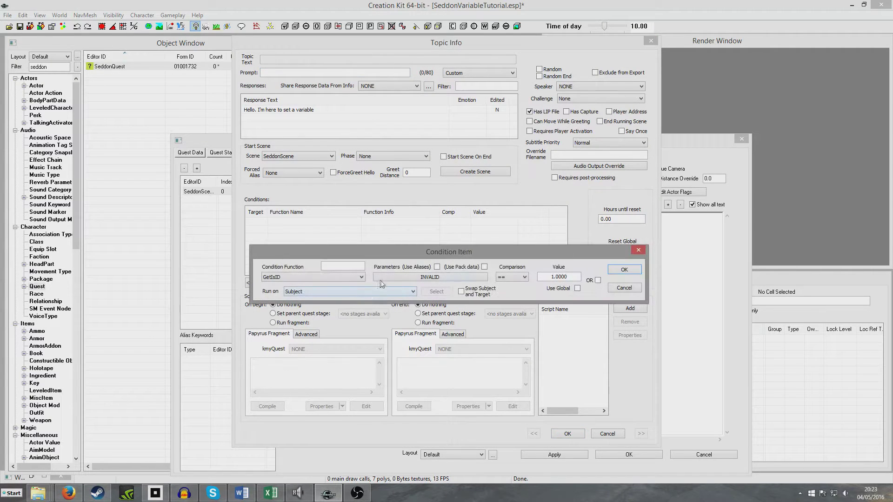
pyautogui.click(395, 278)
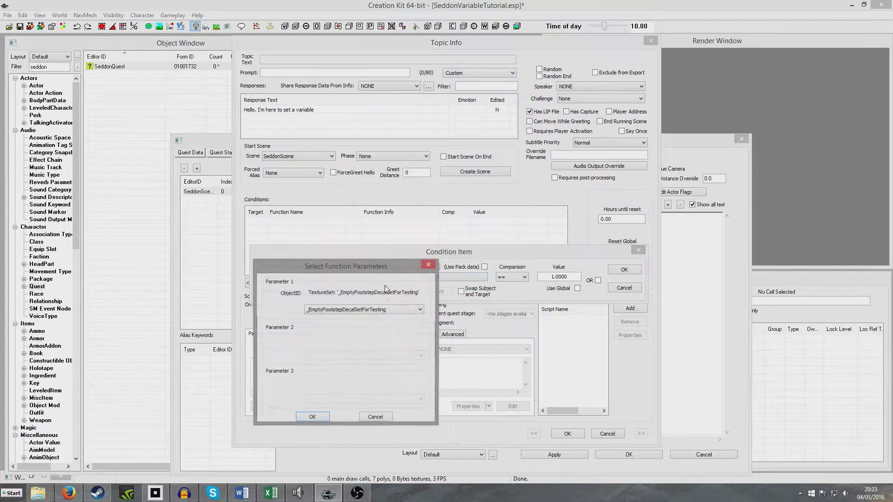
pyautogui.click(379, 309)
pyautogui.write('seddon')
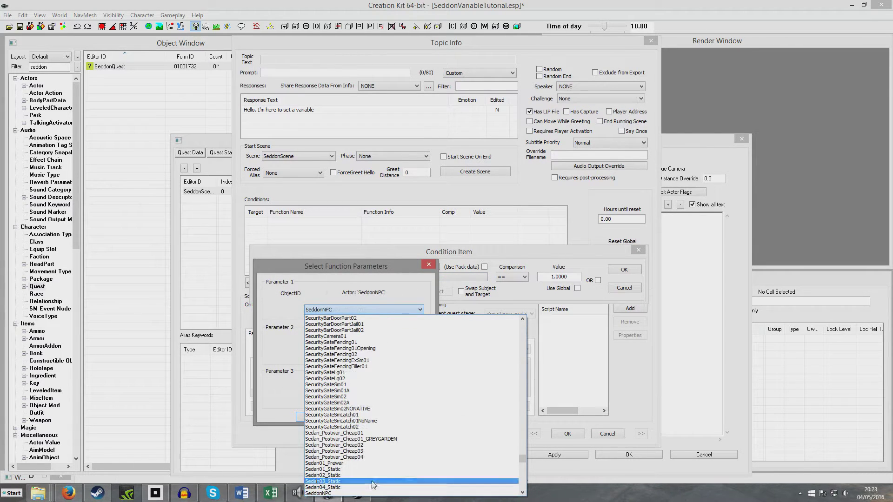
pyautogui.click(368, 493)
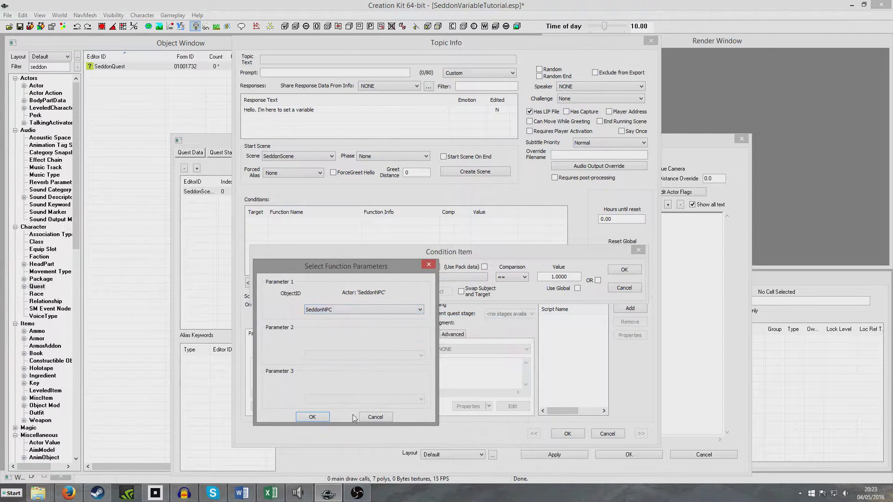
pyautogui.click(312, 418)
pyautogui.click(623, 270)
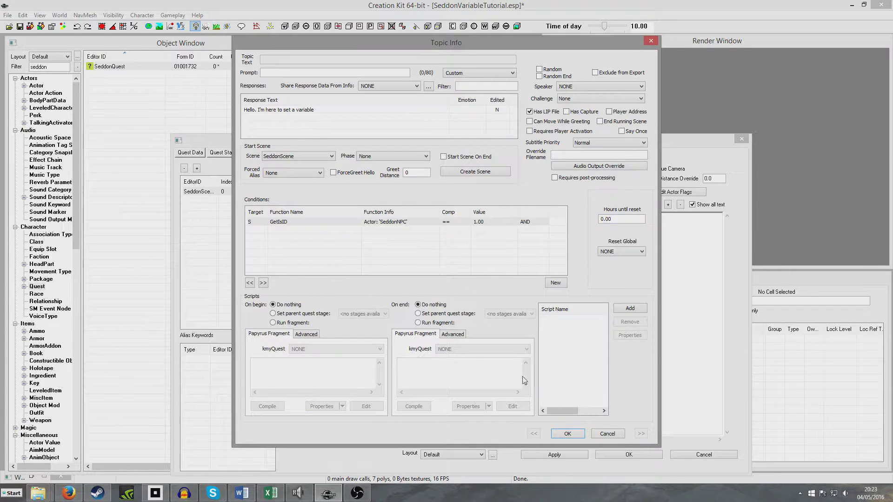
pyautogui.click(569, 434)
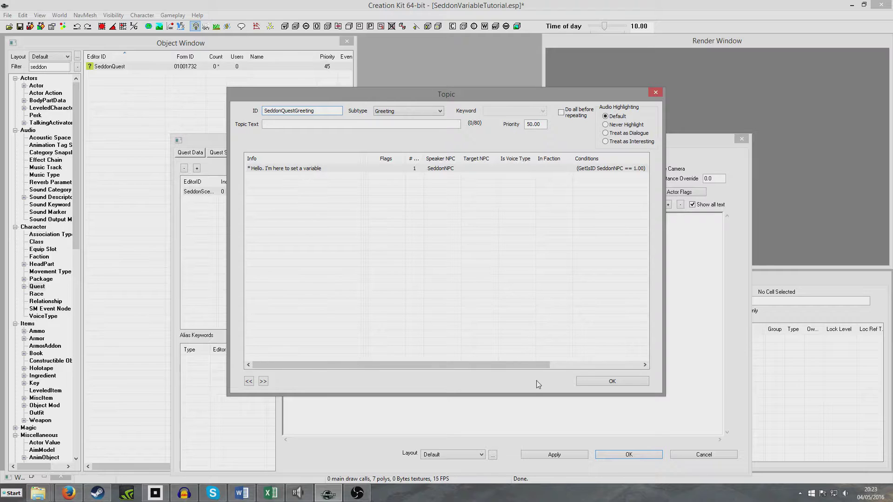
# Close the greeting topic and append a new phase after Start Phase in SeddonScene.
pyautogui.click(607, 381)
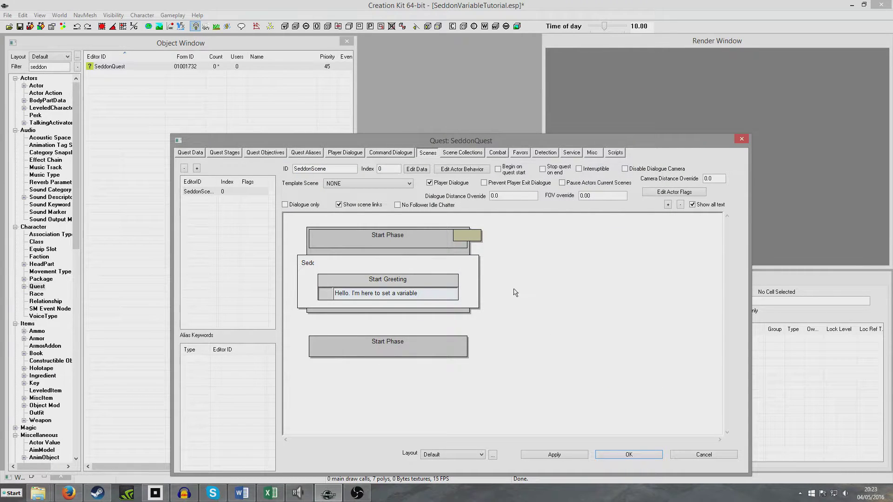
pyautogui.rightClick(514, 290)
pyautogui.moveTo(556, 324)
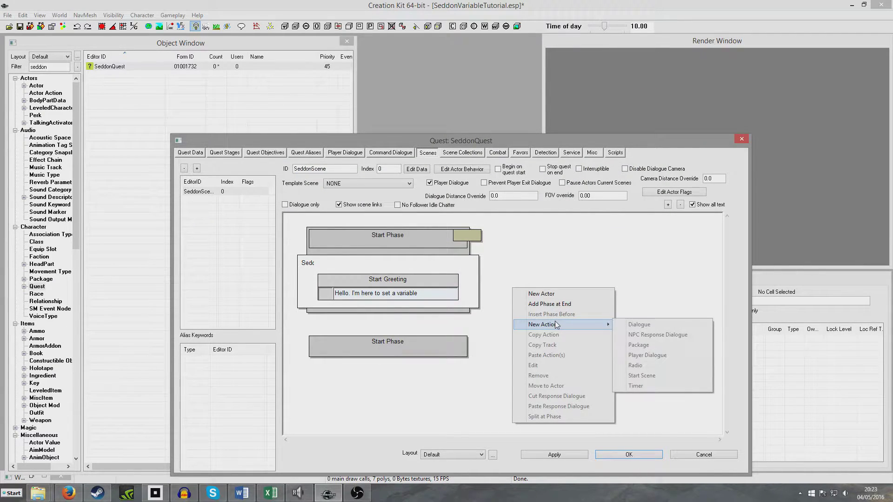
pyautogui.click(558, 304)
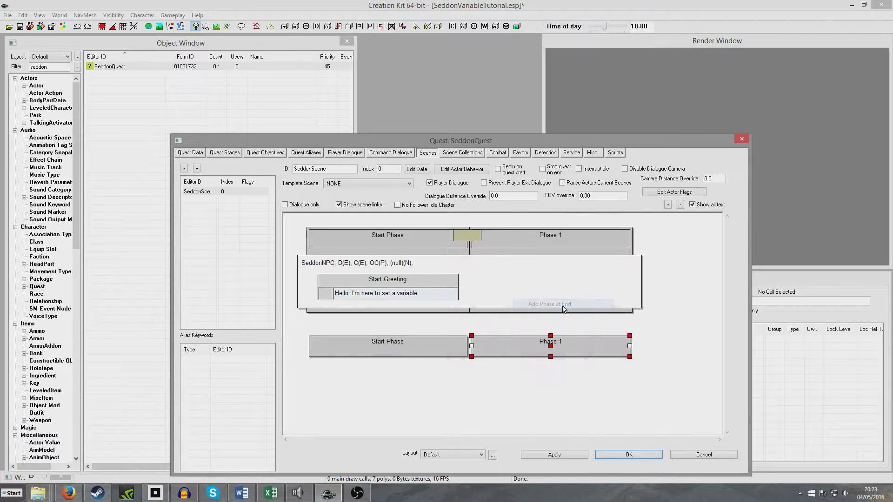
# Name the new Phase 1 'Variable Set Phase'.
pyautogui.doubleClick(575, 242)
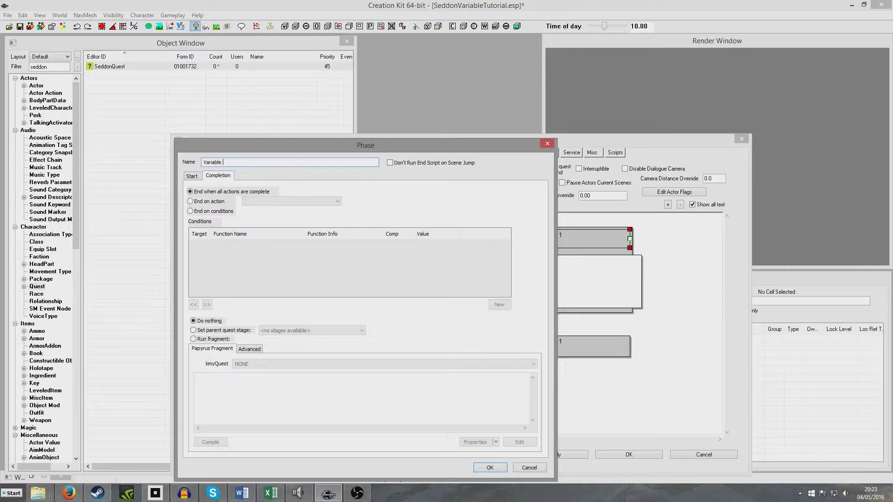
pyautogui.write('Variable Set Phase')
pyautogui.press('Return')
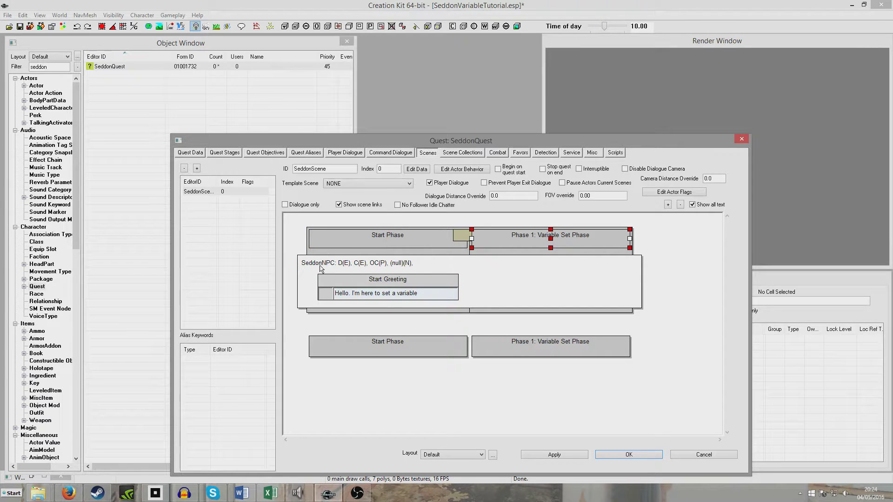
pyautogui.rightClick(537, 285)
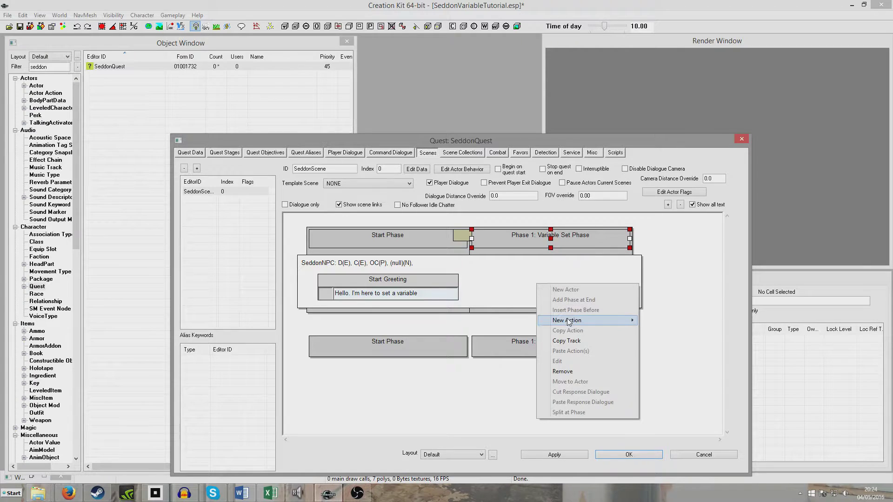